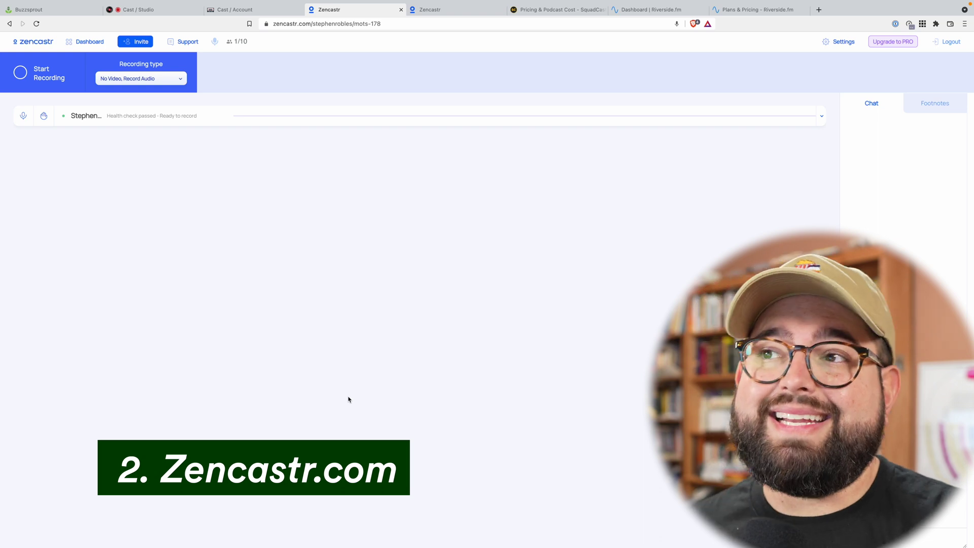
# Review Zencastr's Professional and Hobbyist pricing plans
pyautogui.click(459, 10)
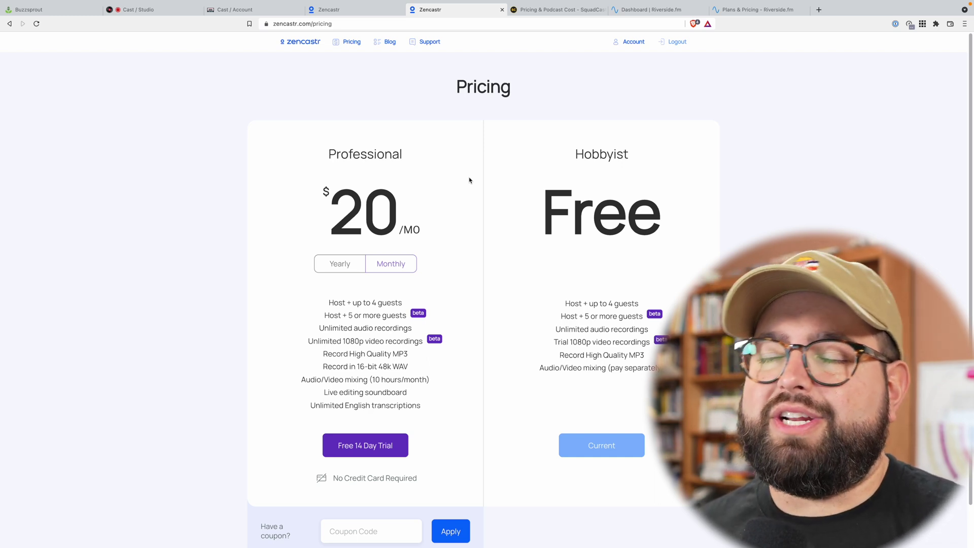
pyautogui.scroll(-1, 282, 117)
# Copy the guest invite link for the Zencastr recording session and close the invitation dialog
pyautogui.click(352, 10)
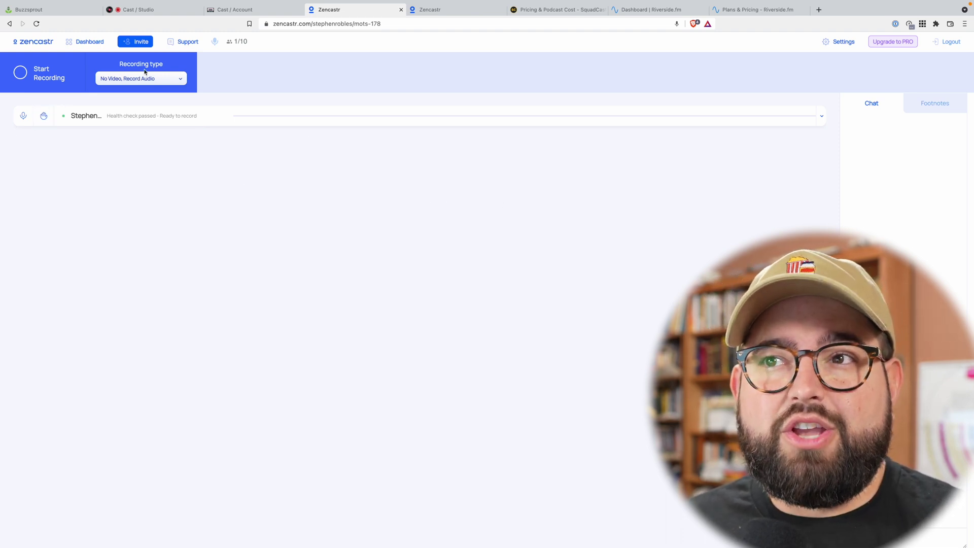
pyautogui.click(142, 43)
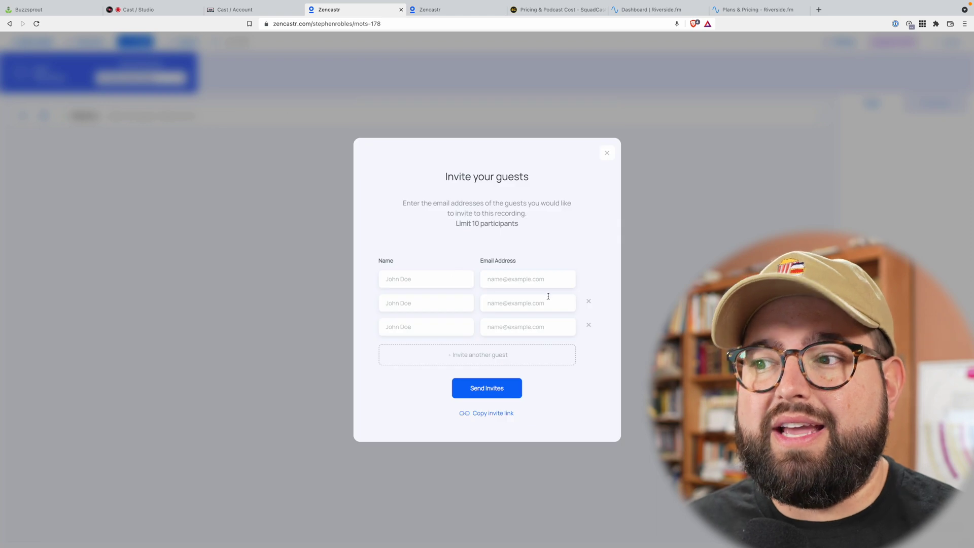
pyautogui.click(493, 414)
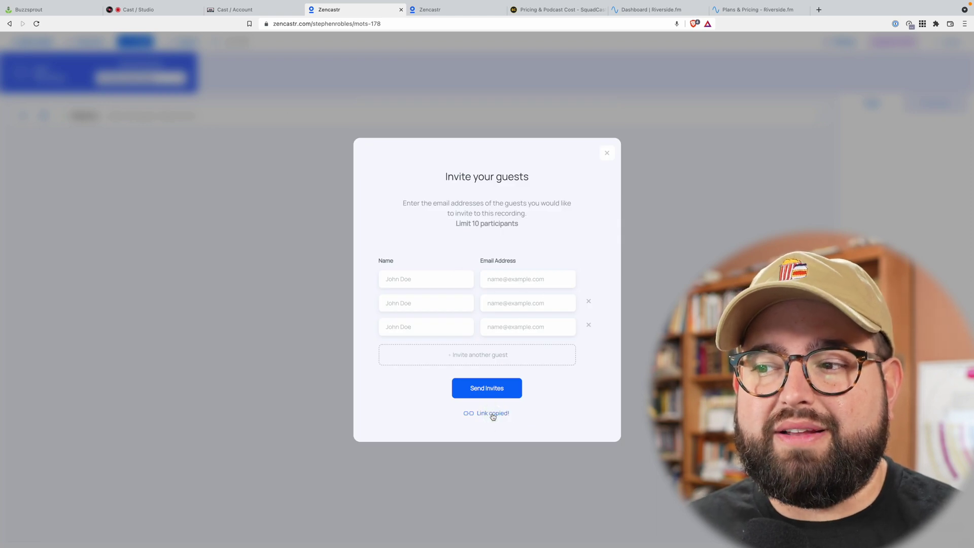
pyautogui.click(607, 153)
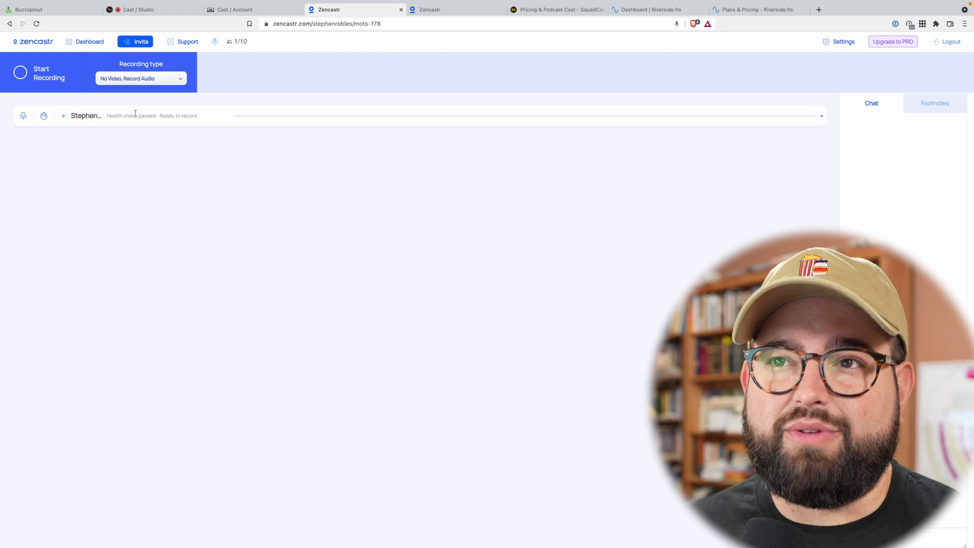
# Check the available recording types for the Zencastr session without changing the selection
pyautogui.click(160, 88)
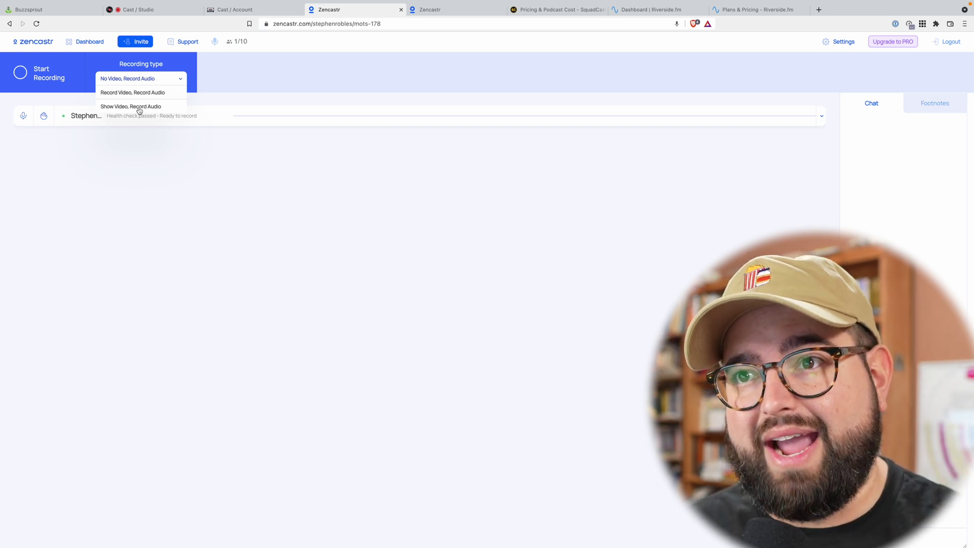
pyautogui.click(153, 207)
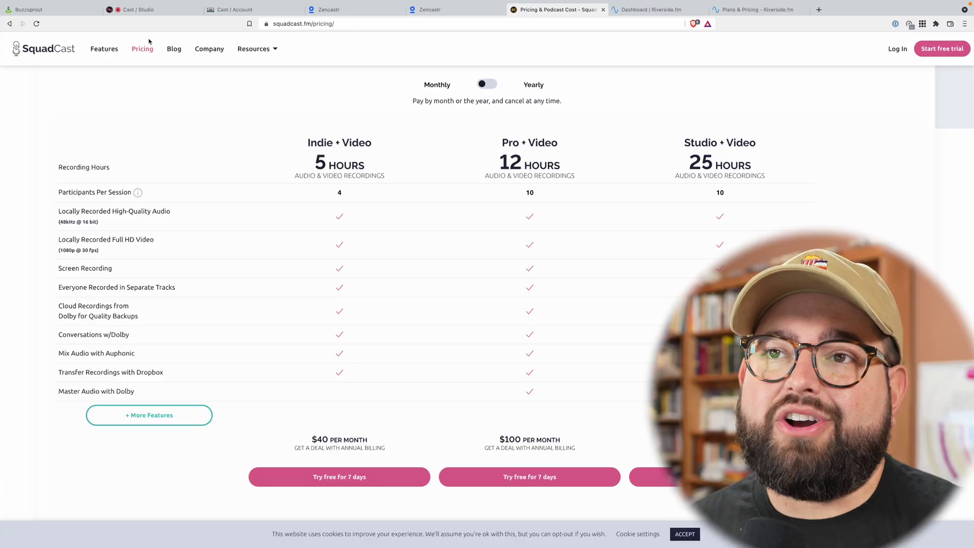
# Look over the audio and video recording overview on SquadCast's features page
pyautogui.click(98, 57)
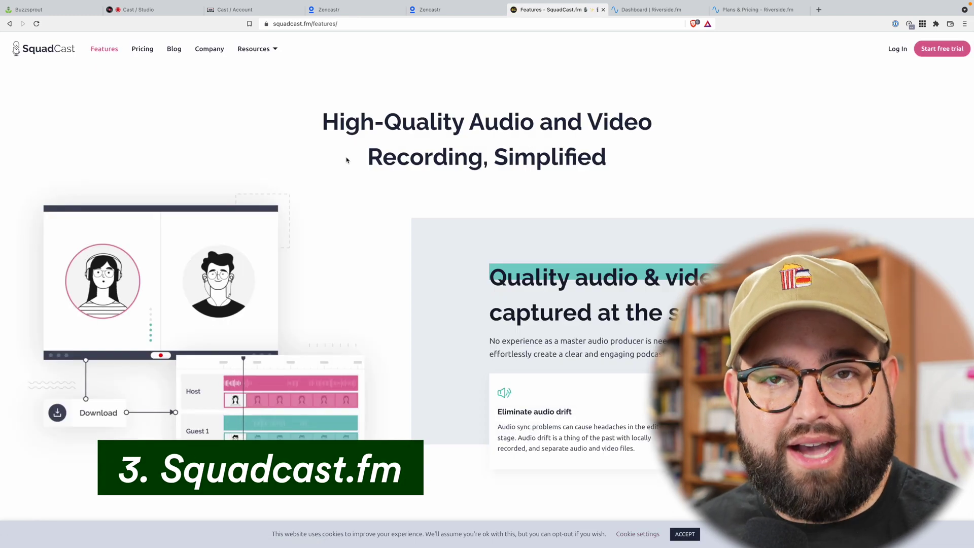
pyautogui.scroll(-1, 683, 293)
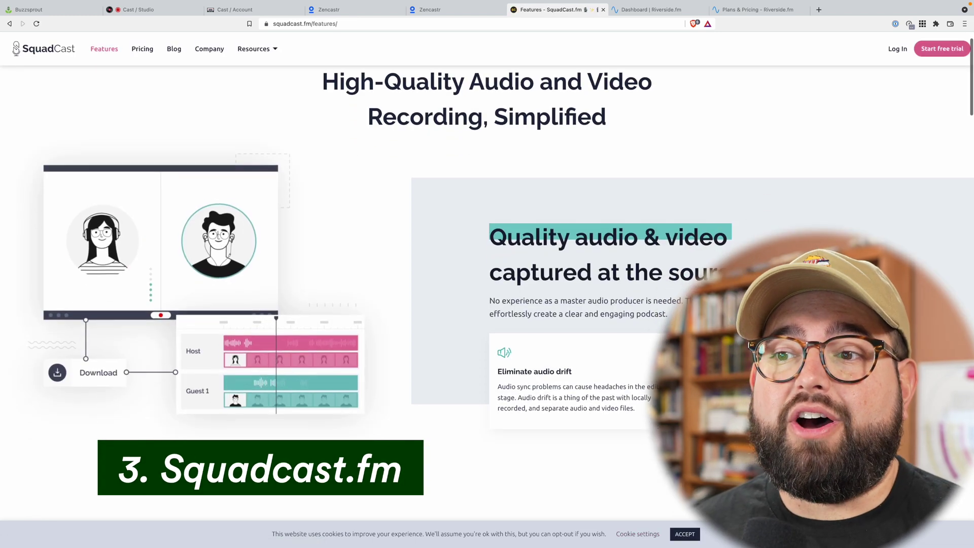
pyautogui.scroll(1, 684, 294)
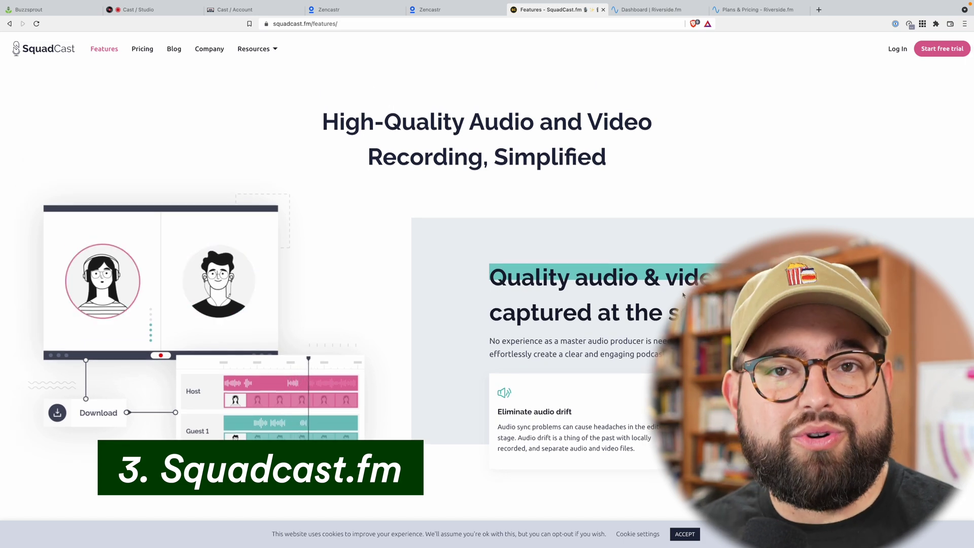
# Review SquadCast's Audio + Video plans on the pricing page, including their monthly prices, and return to the Audio plans
pyautogui.click(143, 49)
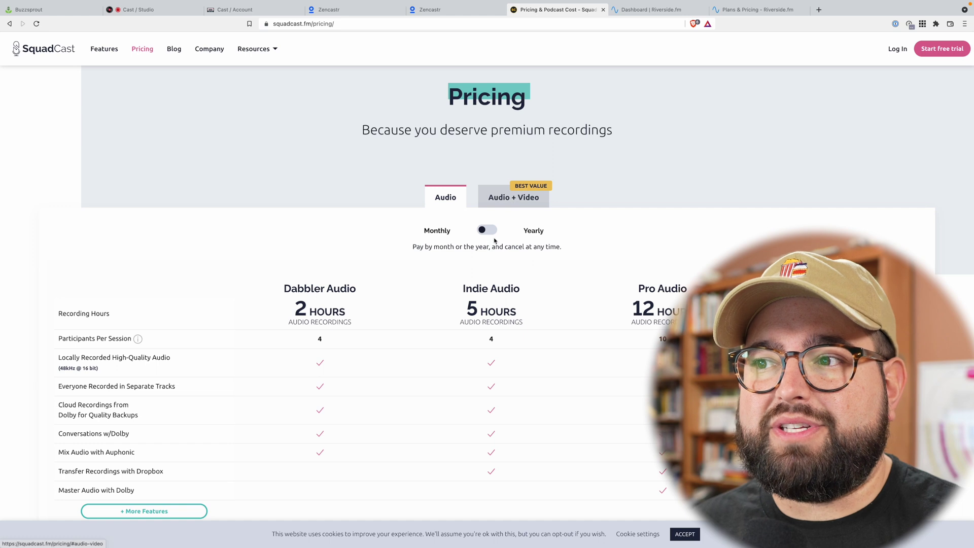
pyautogui.click(504, 199)
pyautogui.scroll(-3, 419, 207)
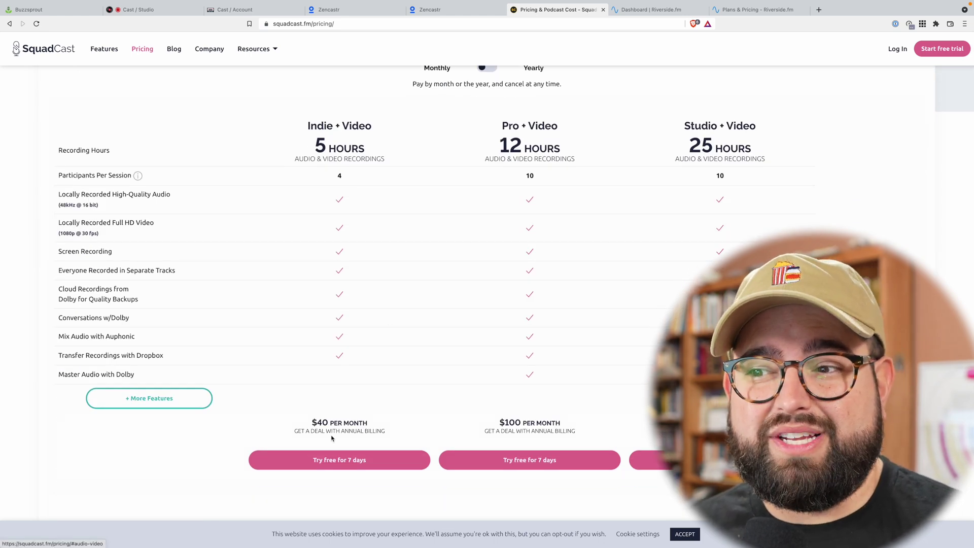
pyautogui.scroll(1, 360, 392)
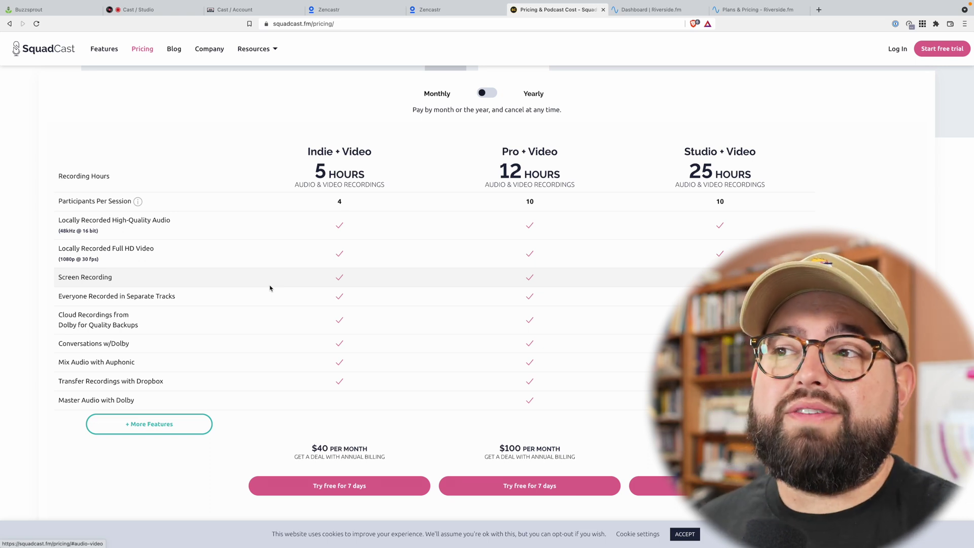
pyautogui.scroll(1, 270, 288)
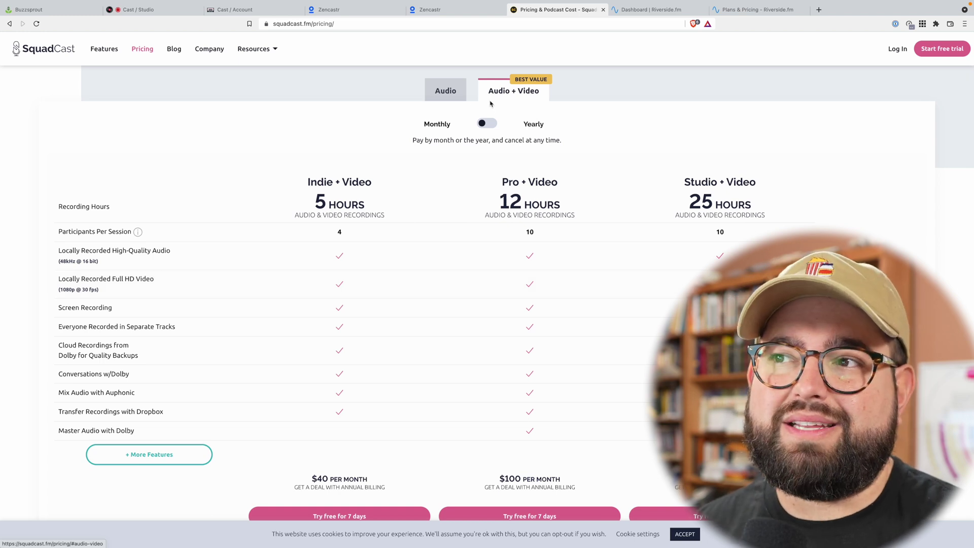
pyautogui.click(457, 101)
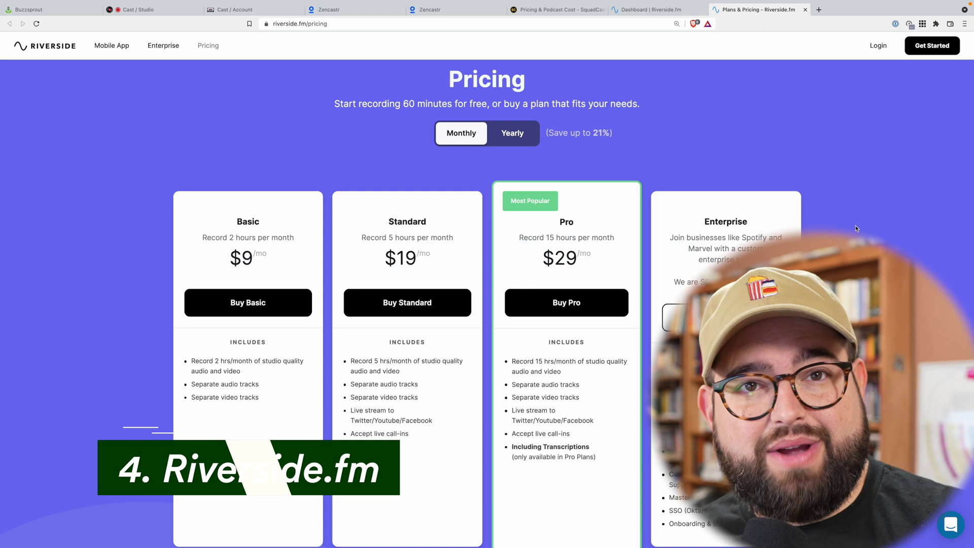
# Compare Riverside's Basic, Standard, Pro and Enterprise monthly plans and what each includes
pyautogui.scroll(-2, 856, 228)
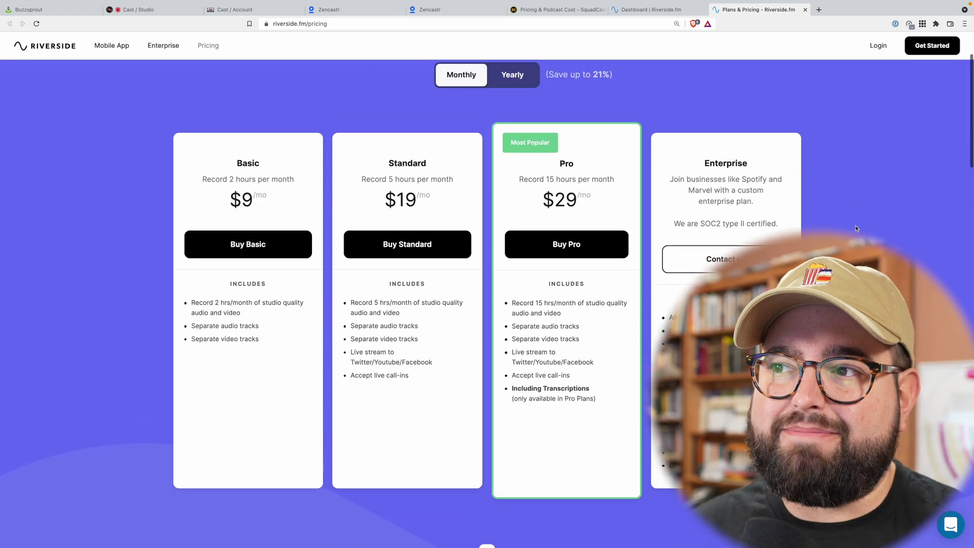
pyautogui.scroll(1, 857, 229)
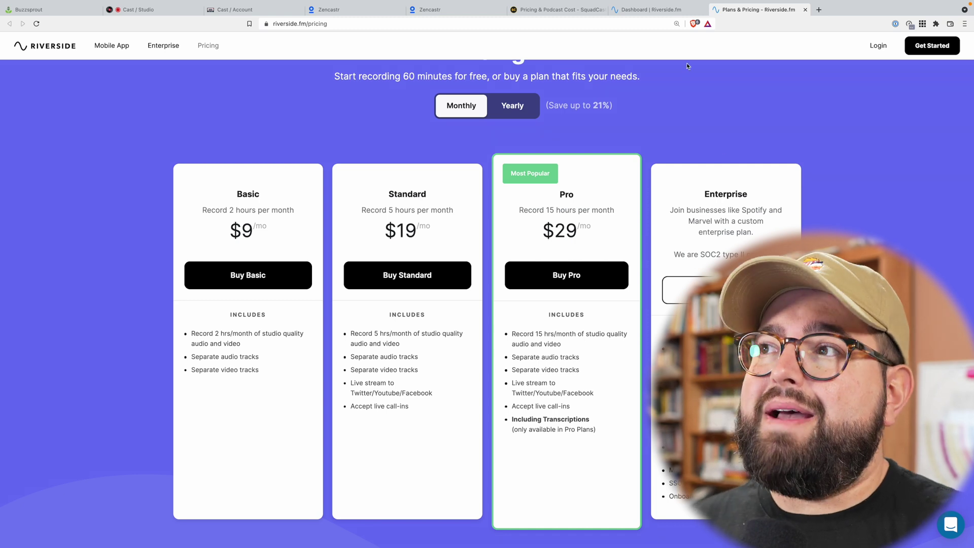
# Go to the Bearded Teacher studio from the Riverside dashboard, entering the host's name and indicating that headphones are in use
pyautogui.click(651, 10)
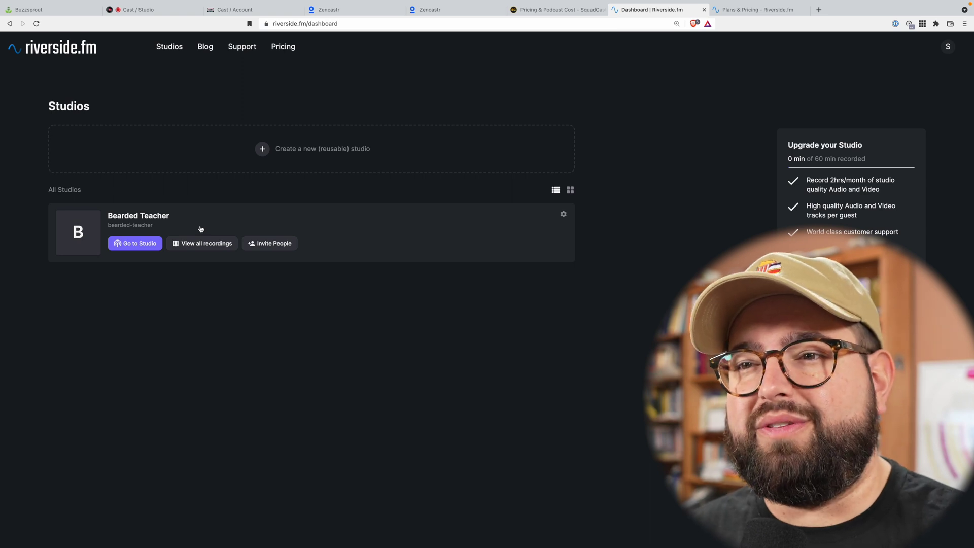
pyautogui.click(125, 245)
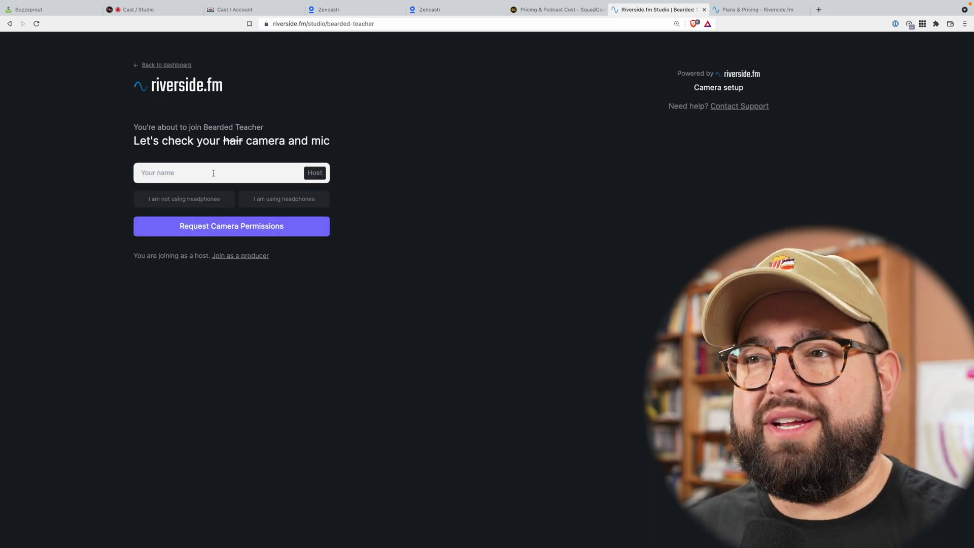
pyautogui.click(213, 173)
pyautogui.write('Steph')
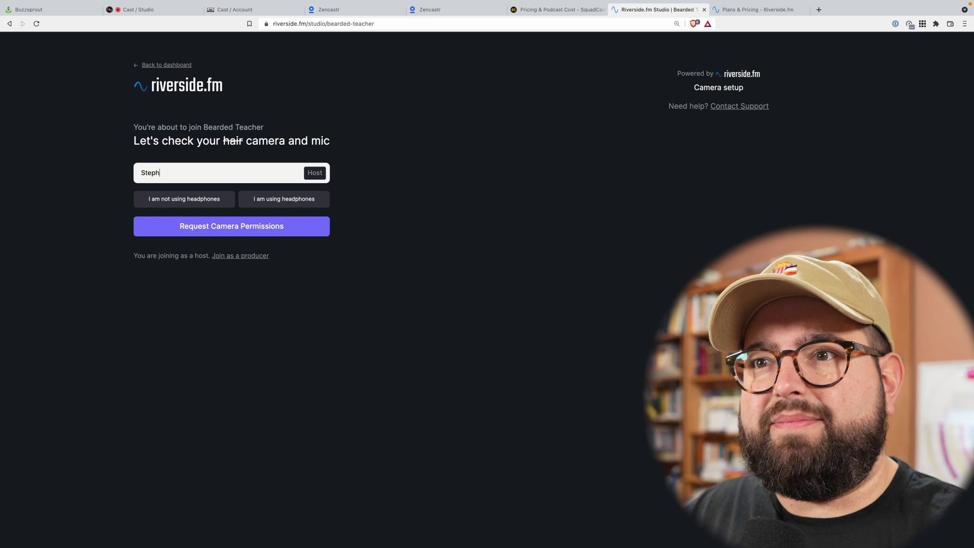
pyautogui.write('en')
pyautogui.click(310, 200)
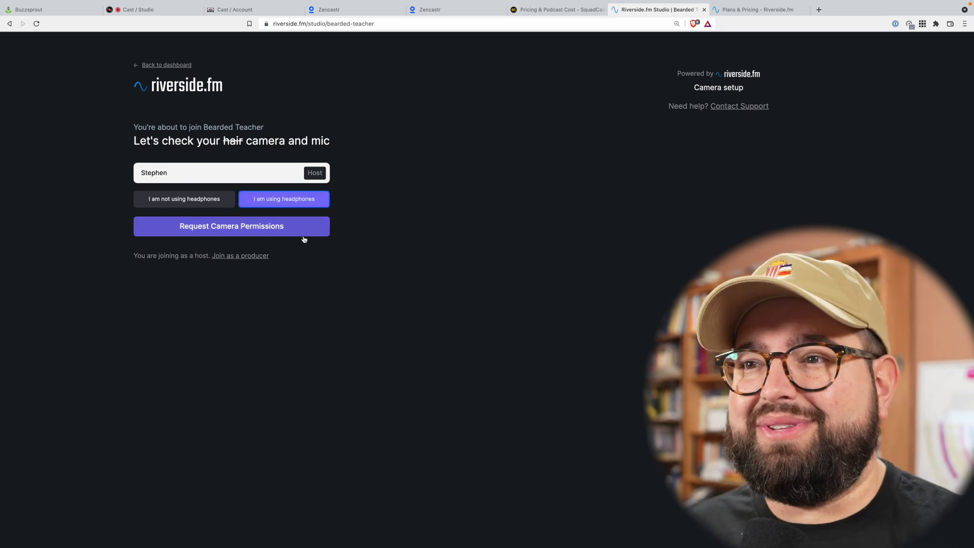
# Request camera permissions and allow riverside.fm to use the microphone and camera
pyautogui.click(273, 232)
pyautogui.click(380, 91)
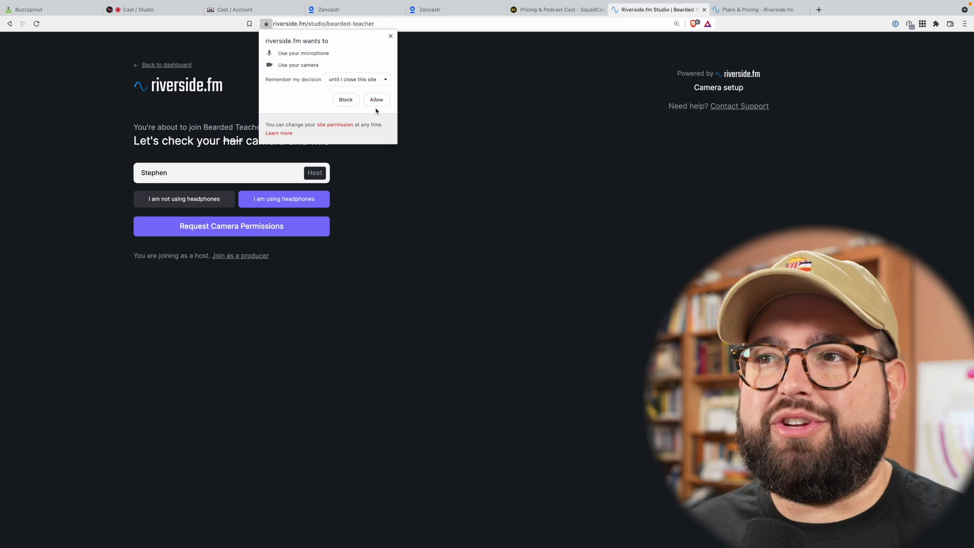
pyautogui.click(373, 123)
pyautogui.click(382, 104)
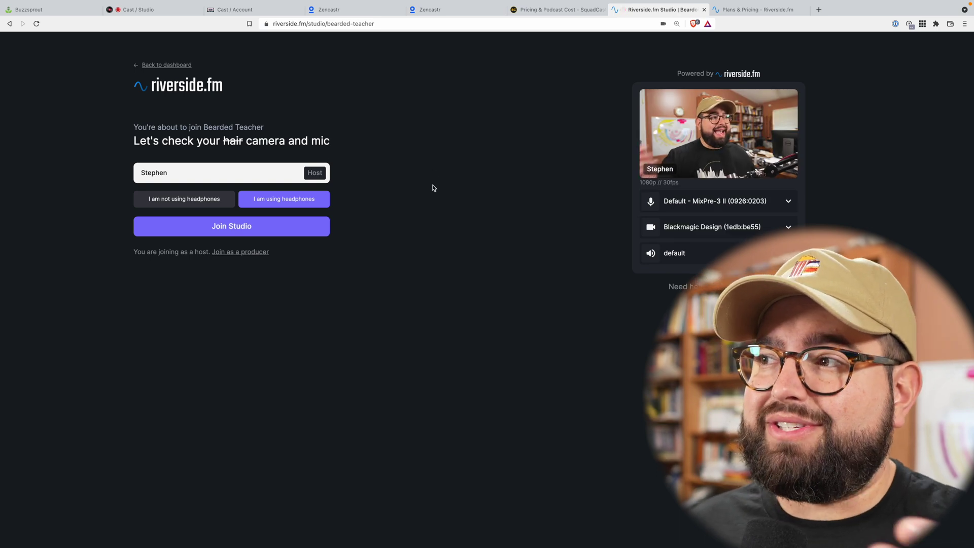
# Check the microphone choices, set the speaker output to OWC Thunderbolt 3 Audio Device and join the studio
pyautogui.click(724, 202)
pyautogui.click(725, 203)
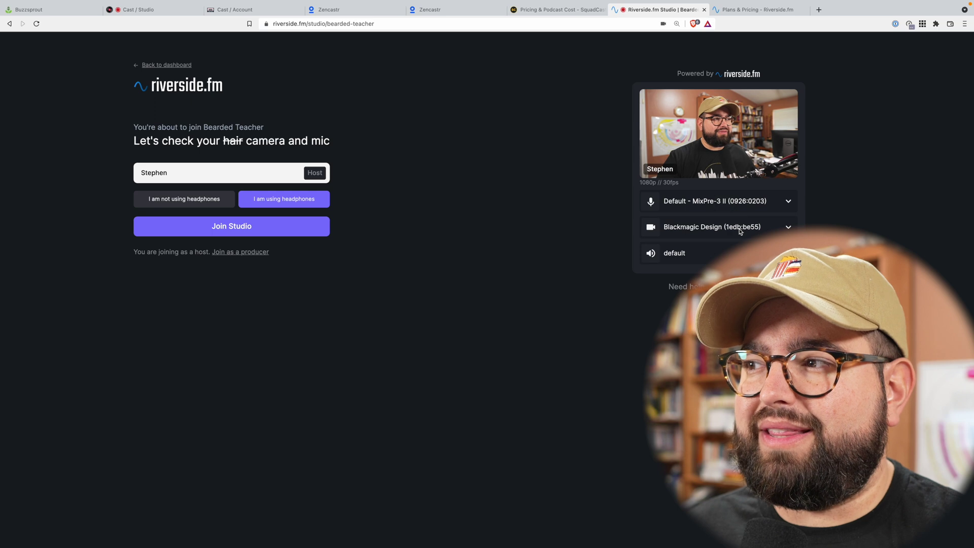
pyautogui.click(741, 253)
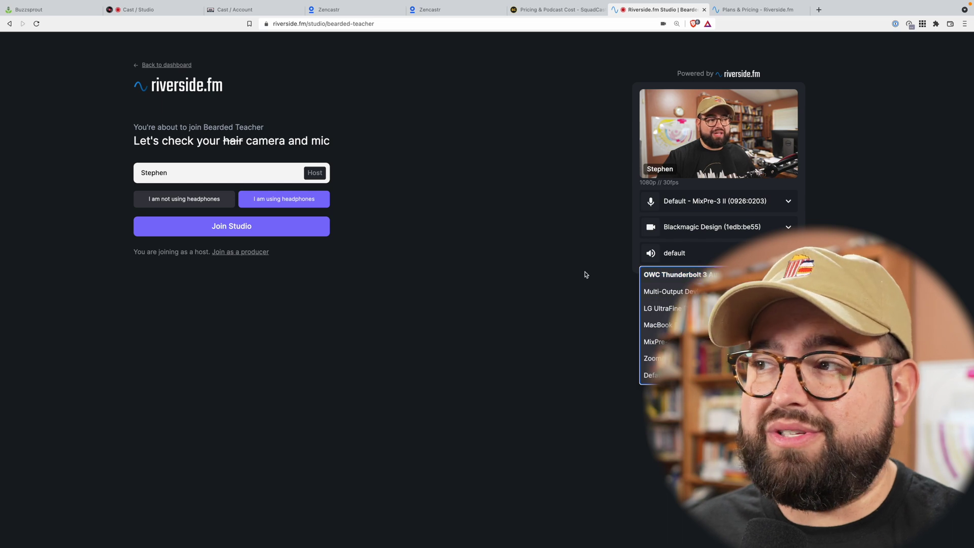
pyautogui.click(680, 275)
pyautogui.click(229, 226)
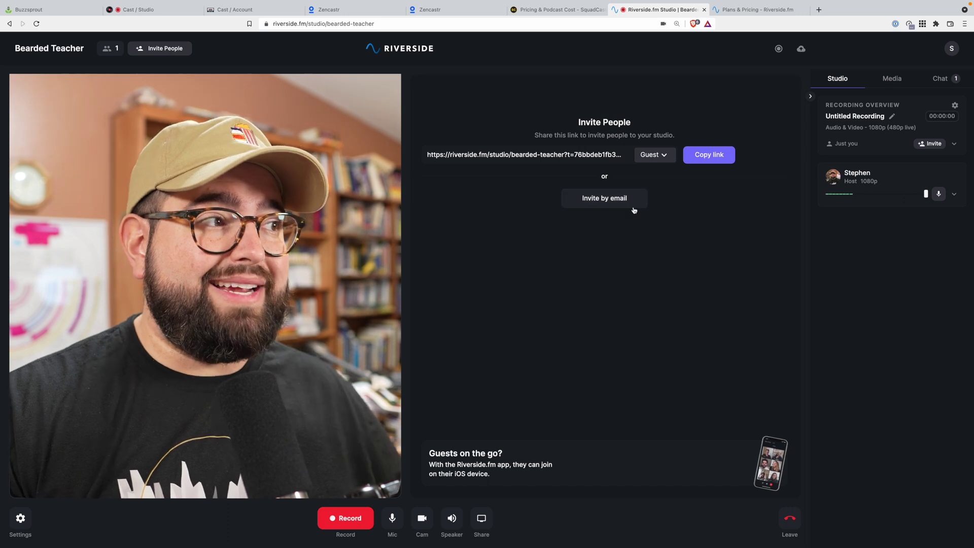
# Examine the host's quality and input/output details, then the studio's media soundboard
pyautogui.click(955, 195)
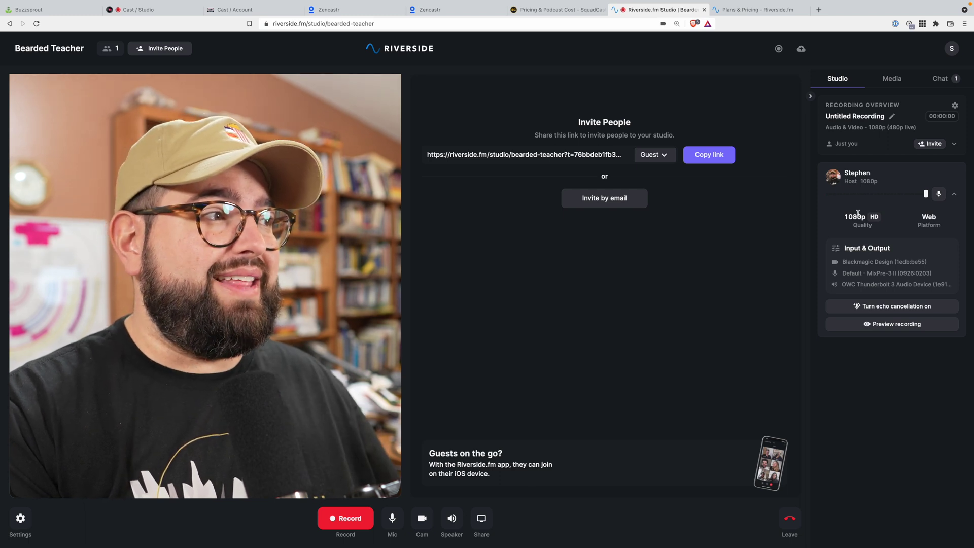
pyautogui.click(905, 82)
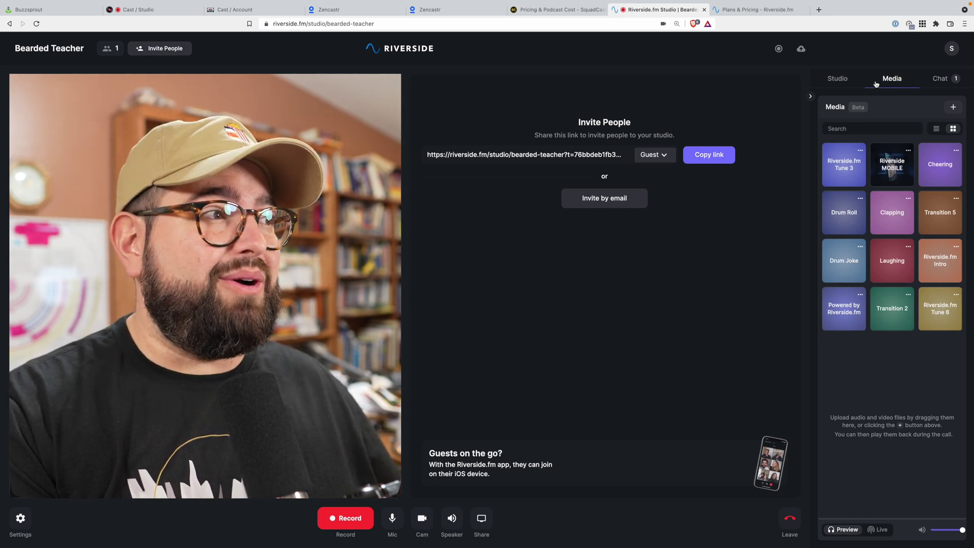
pyautogui.click(849, 83)
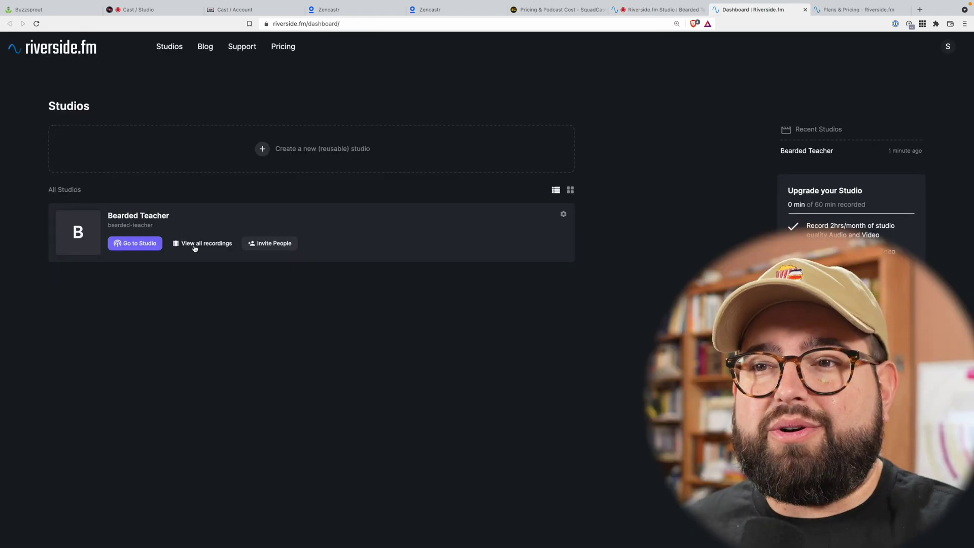
# Open the untitled recording among Bearded Teacher's recordings and choose the mp3 backup download for its separated track
pyautogui.click(225, 248)
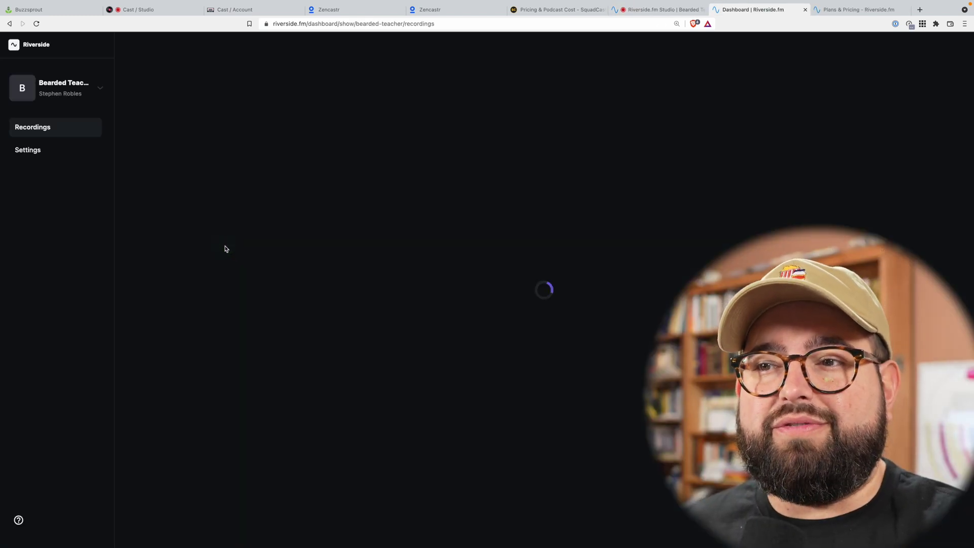
pyautogui.click(244, 211)
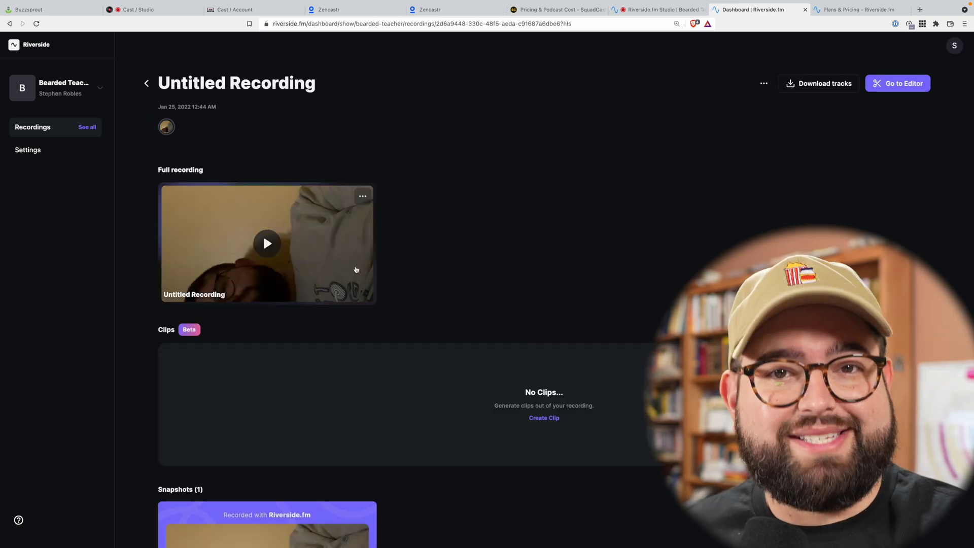
pyautogui.scroll(-5, 467, 267)
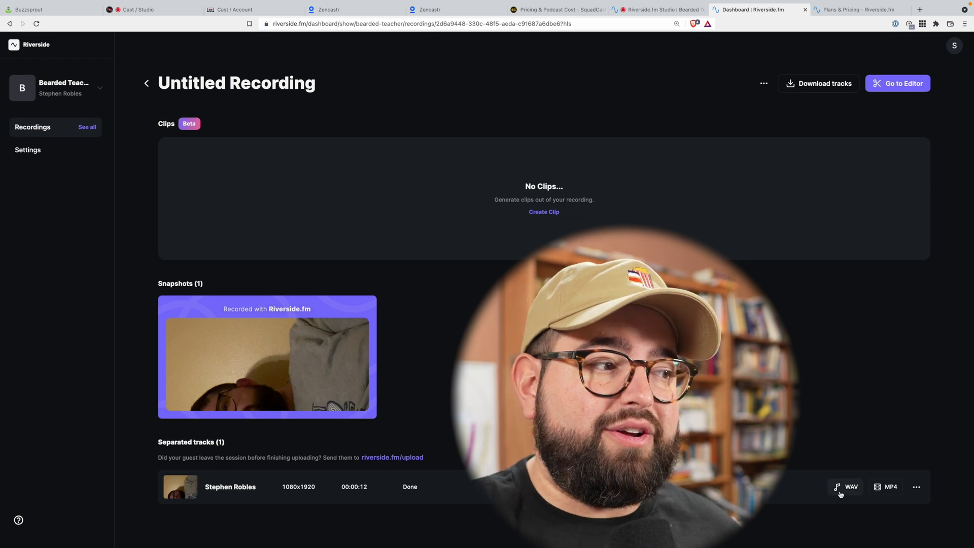
pyautogui.click(917, 487)
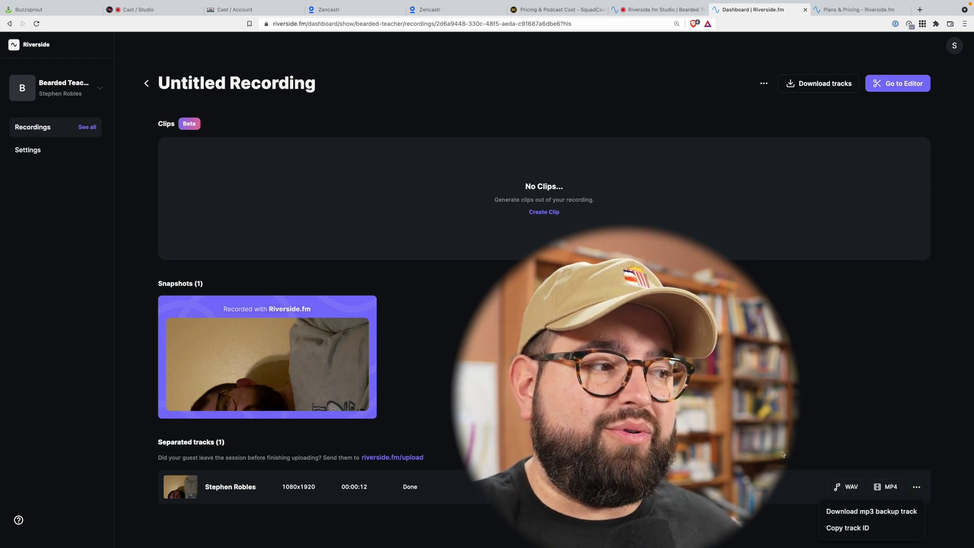
pyautogui.click(886, 509)
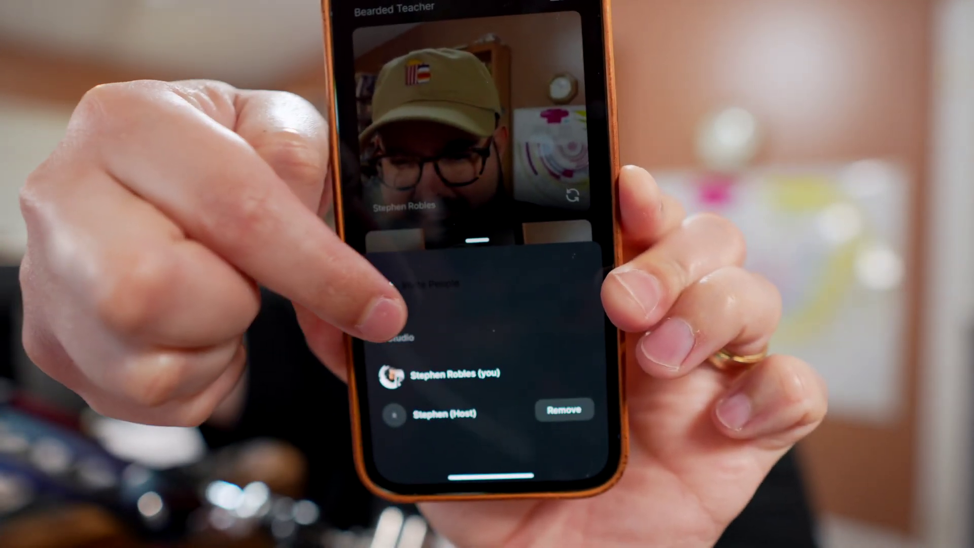
pyautogui.click(406, 284)
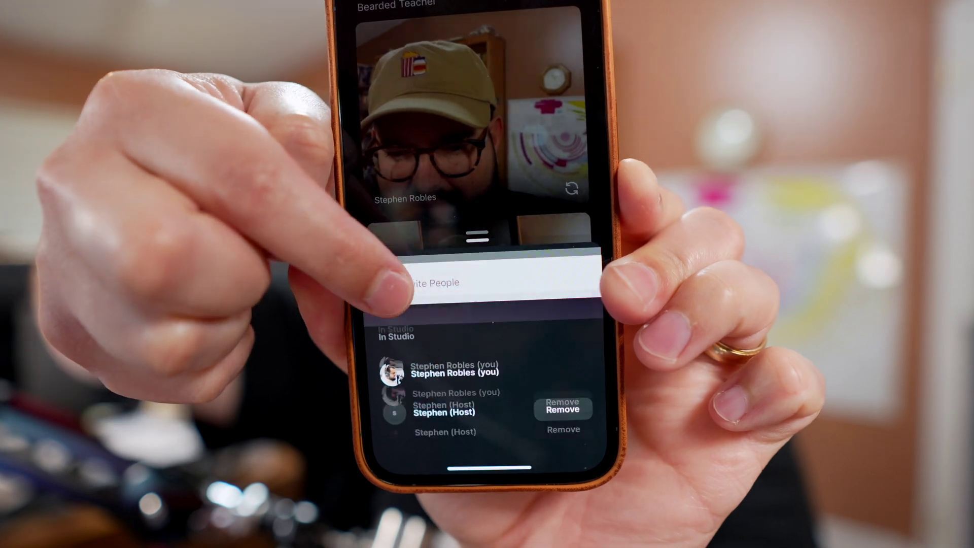